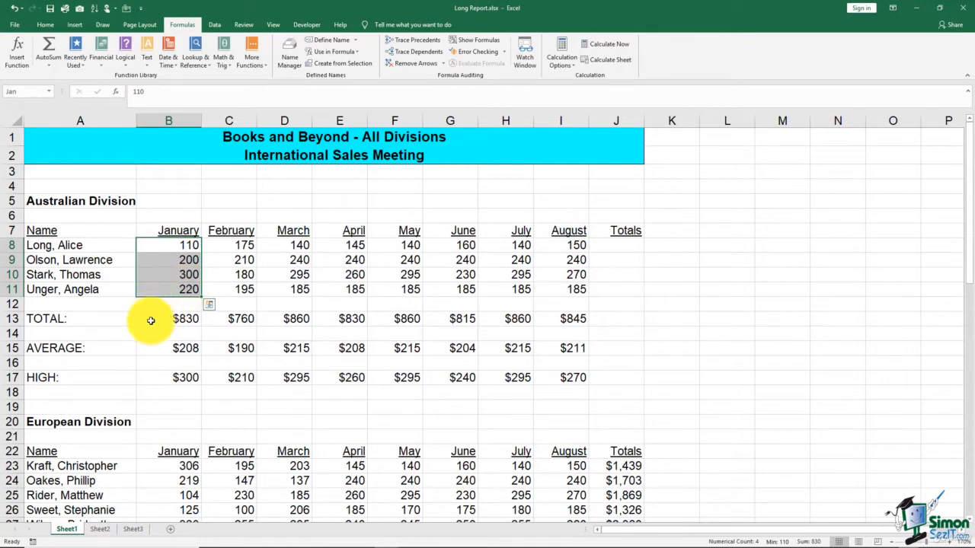
# Replace B8:B11 in B13's SUM formula with the name Jan, giving =SUM(Jan) and $830
pyautogui.click(151, 321)
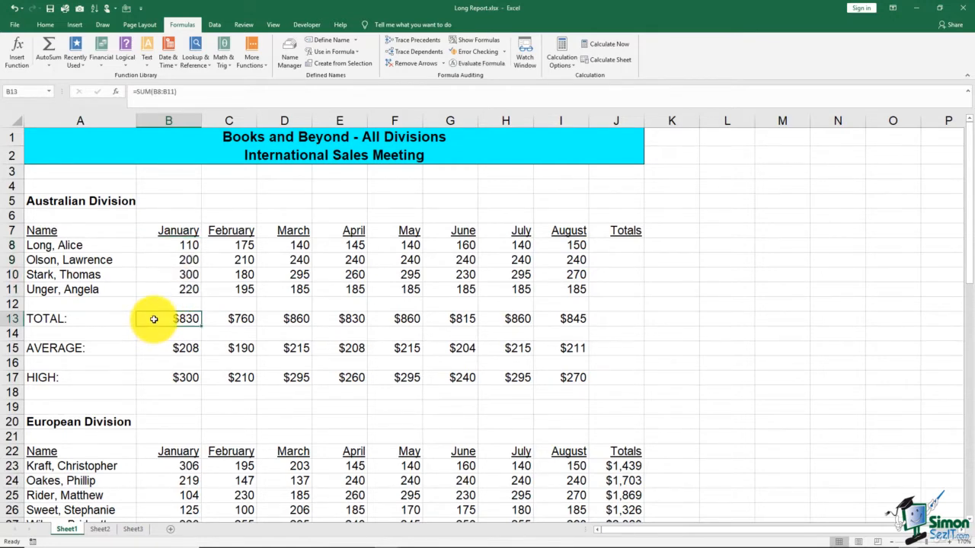
pyautogui.doubleClick(154, 319)
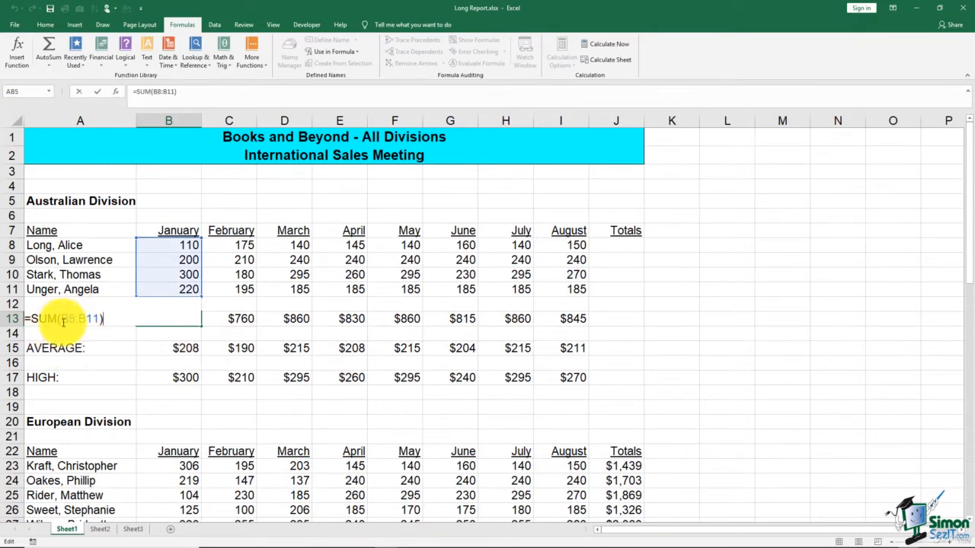
pyautogui.moveTo(61, 319); pyautogui.dragTo(99, 319)
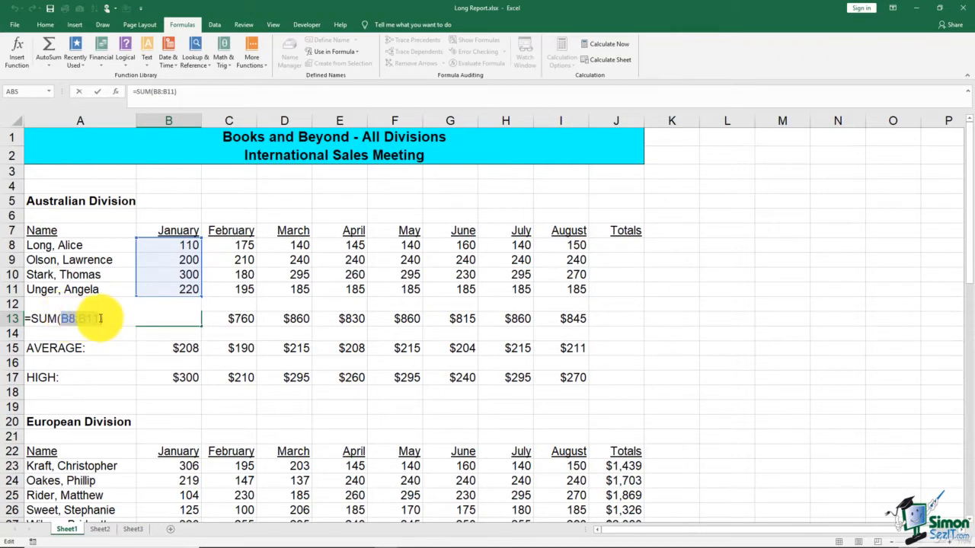
pyautogui.write('Jan')
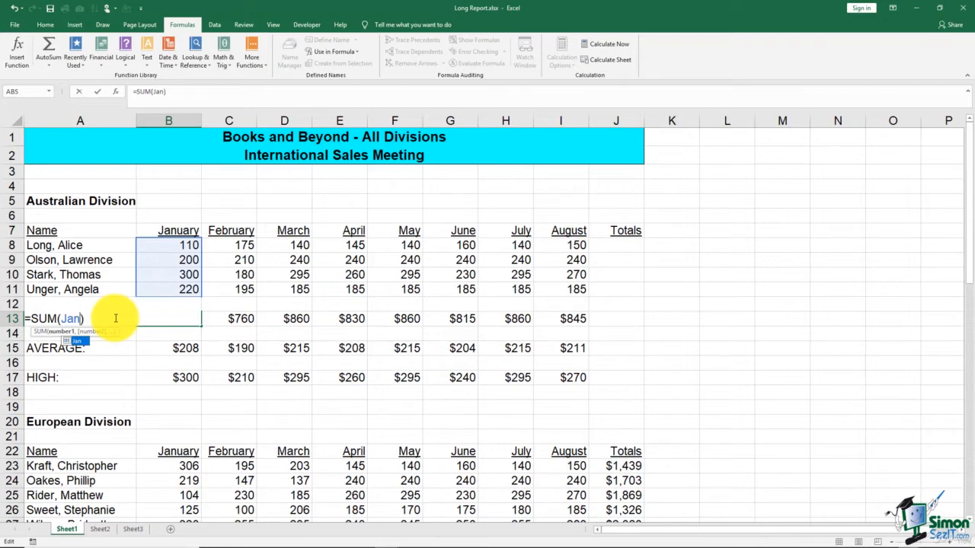
pyautogui.press('Return')
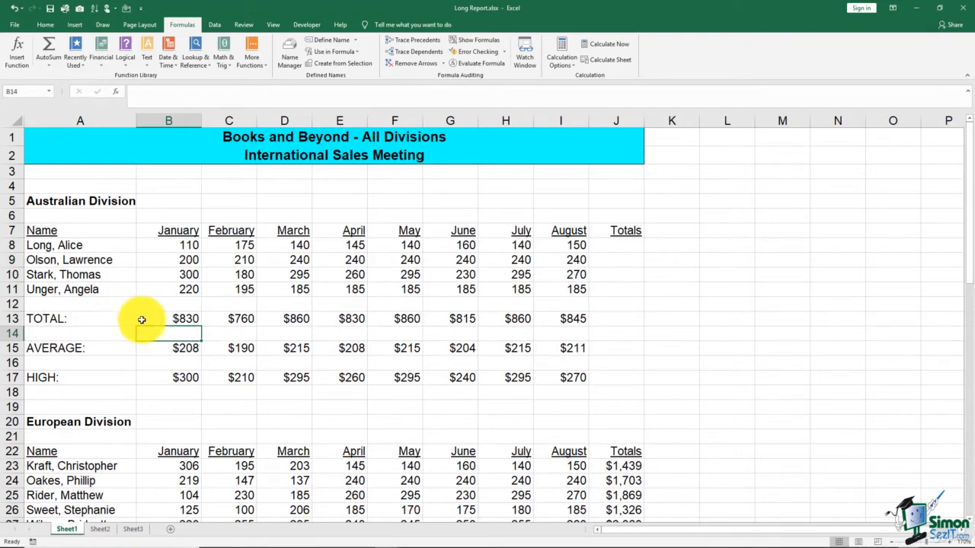
# Inspect B13's Jan formula and cancel an accidental edit of the C13:I13 totals
pyautogui.doubleClick(142, 319)
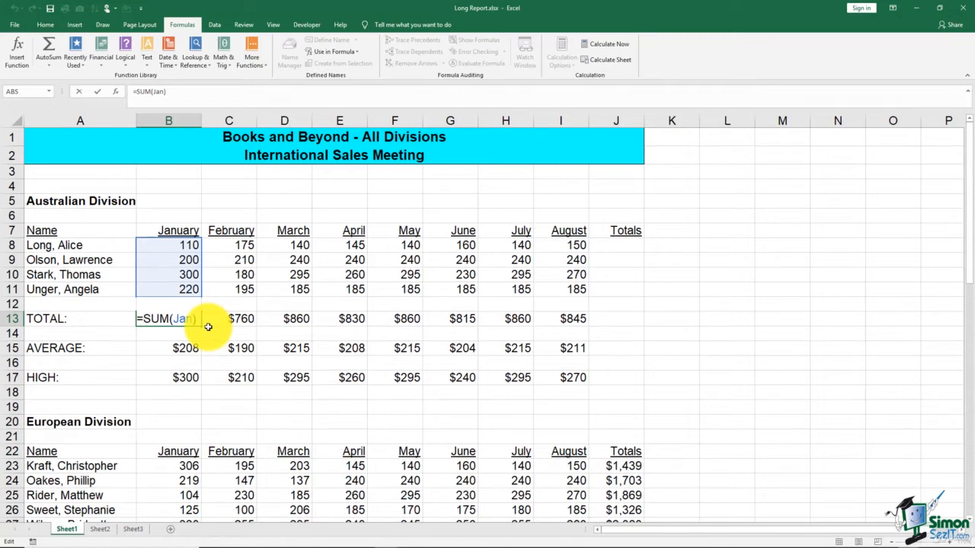
pyautogui.hotkey('ctrl', 'Return')
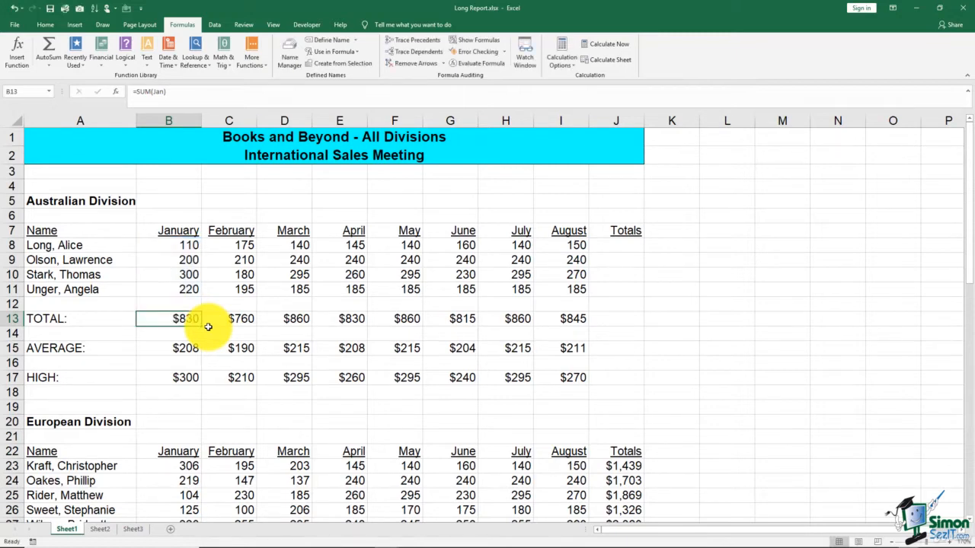
pyautogui.moveTo(219, 322); pyautogui.dragTo(560, 326)
pyautogui.press('BackSpace')
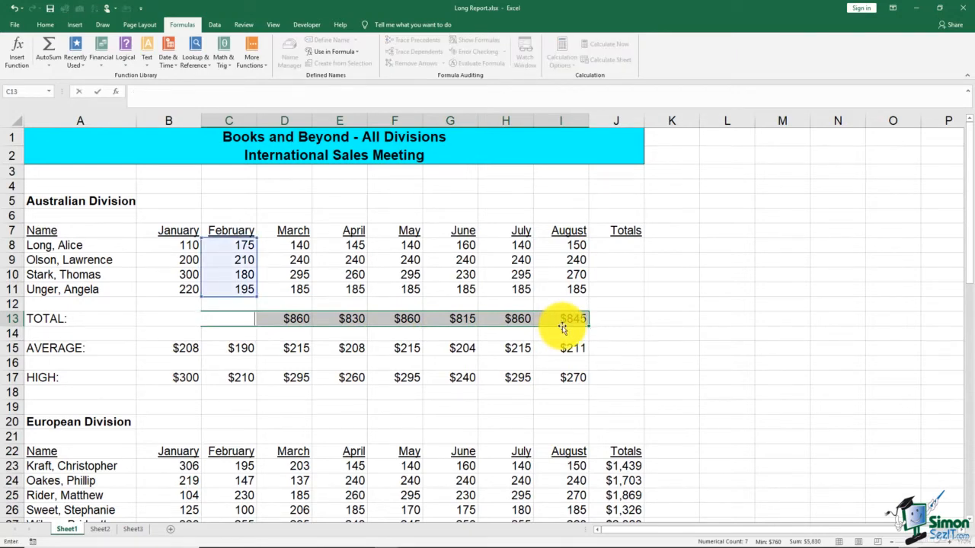
pyautogui.press('Escape')
# Copy the Jan total across row 13 to I13, undo it, and switch to Sheet3
pyautogui.click(185, 317)
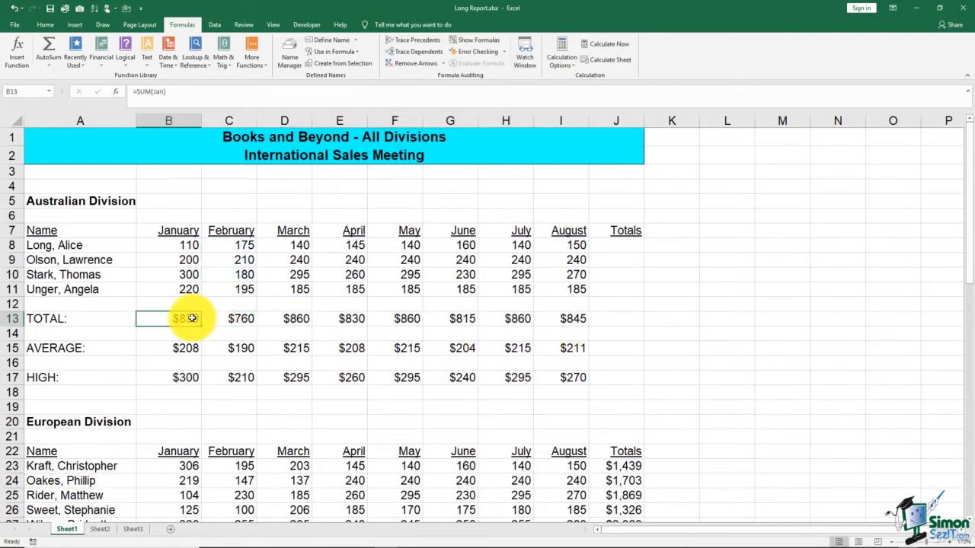
pyautogui.moveTo(201, 326); pyautogui.dragTo(587, 324)
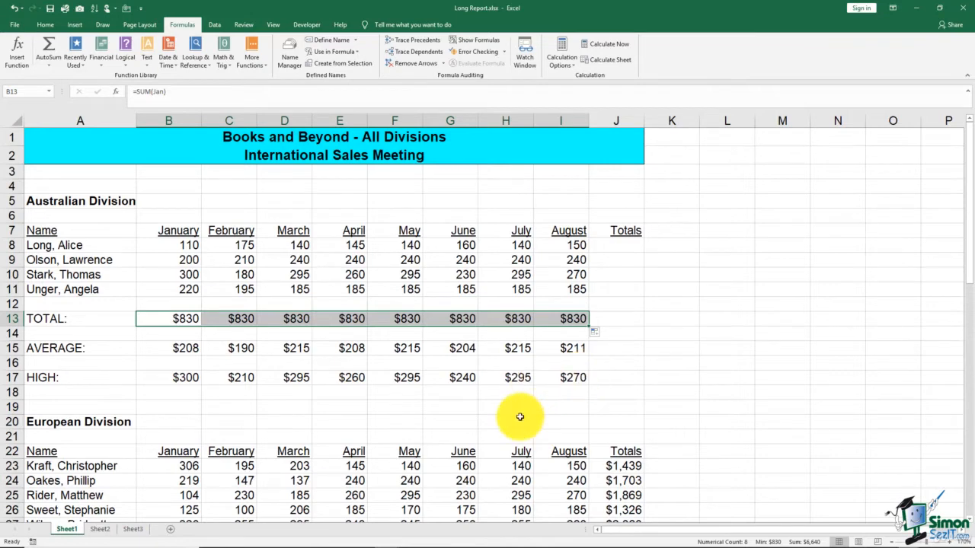
pyautogui.click(14, 8)
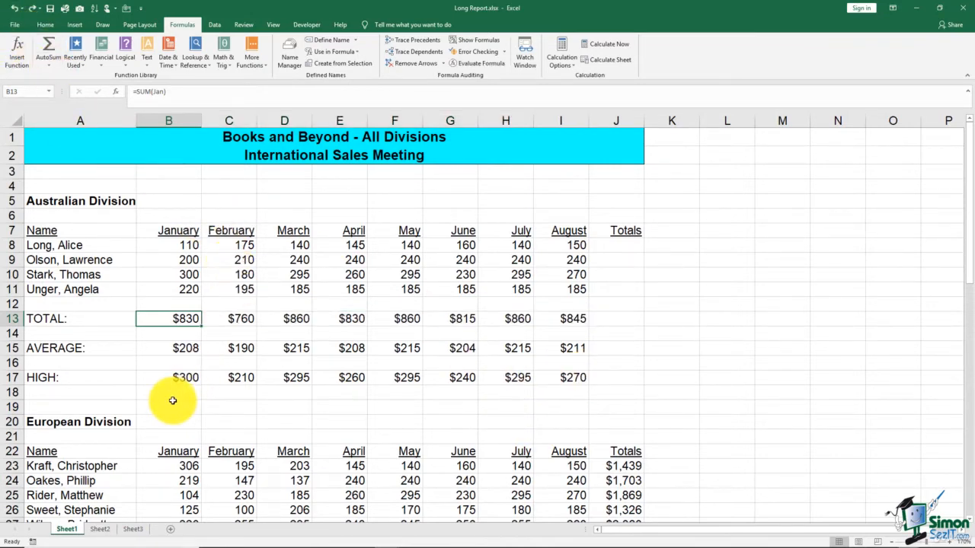
pyautogui.click(133, 528)
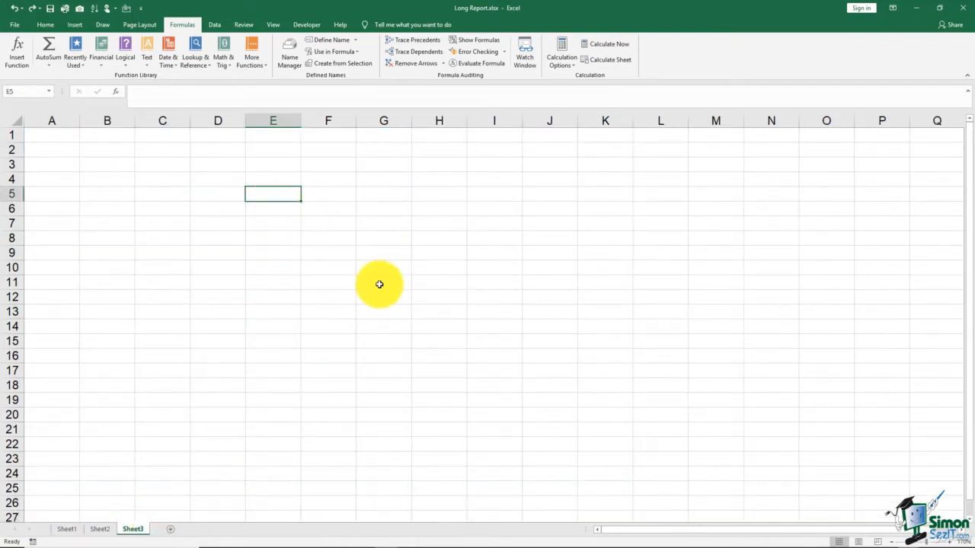
# Enter =MAX(Jan) in E5 of Sheet3, inserting Jan from Use in Formula, returning 300
pyautogui.write('=')
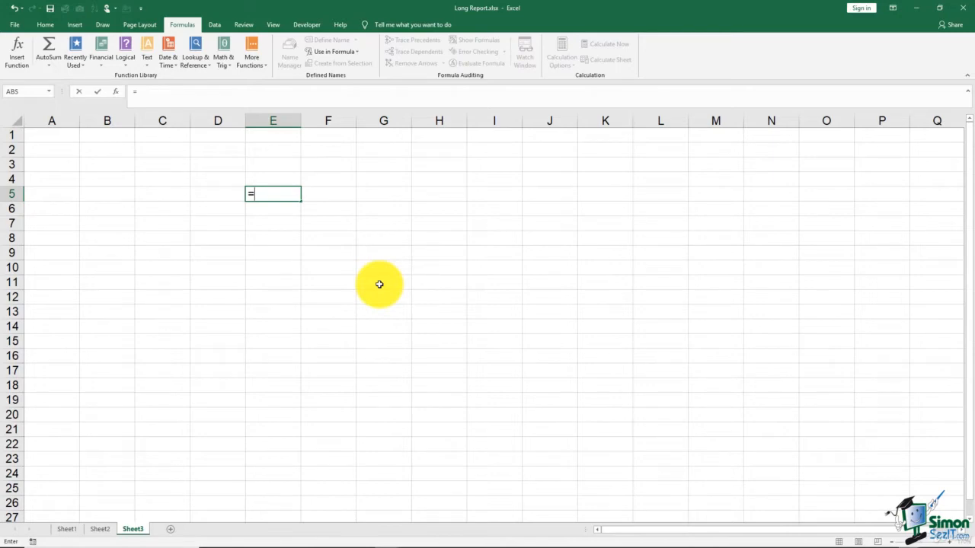
pyautogui.write('max(')
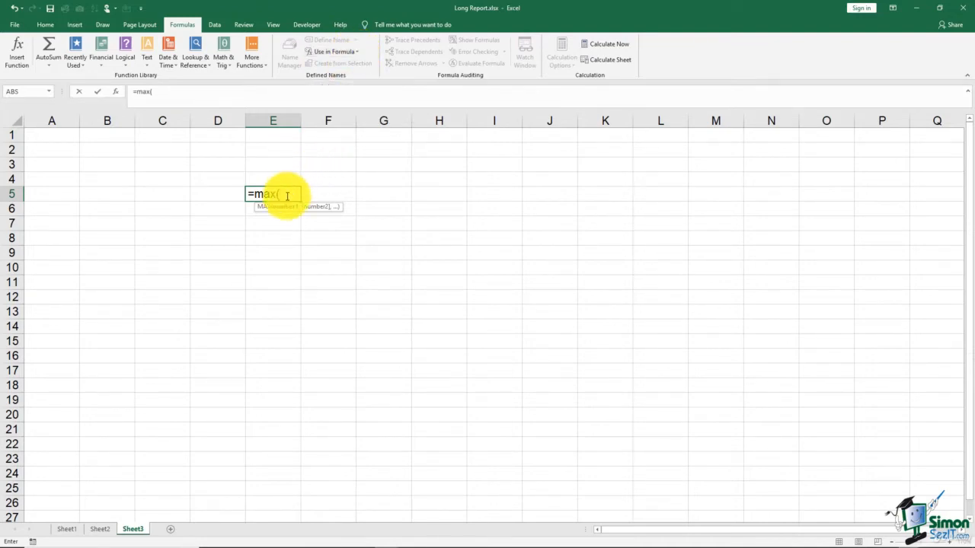
pyautogui.click(49, 91)
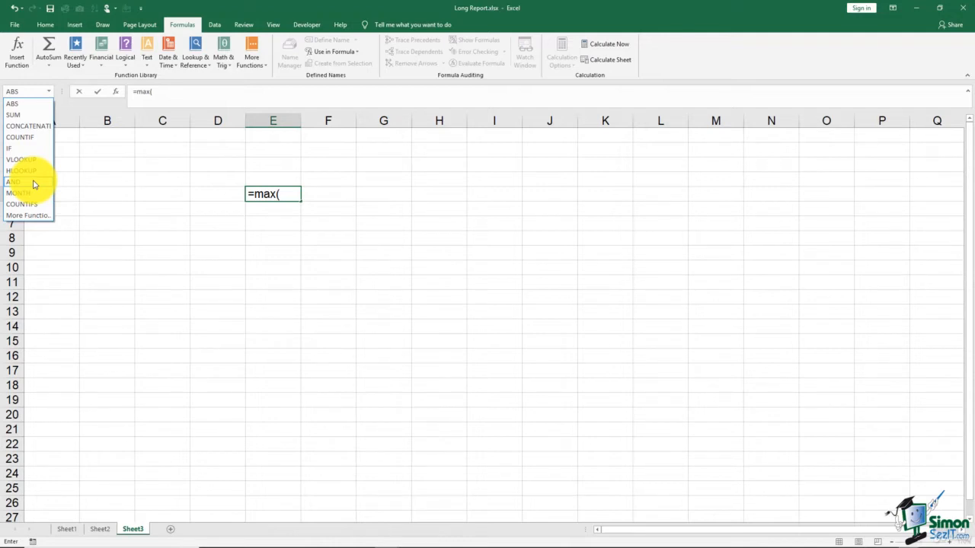
pyautogui.press('Escape')
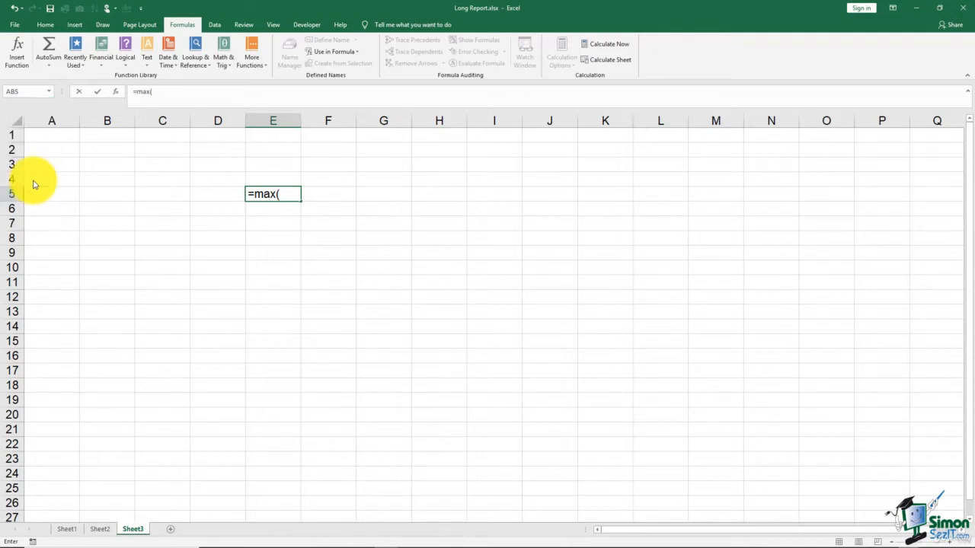
pyautogui.click(357, 54)
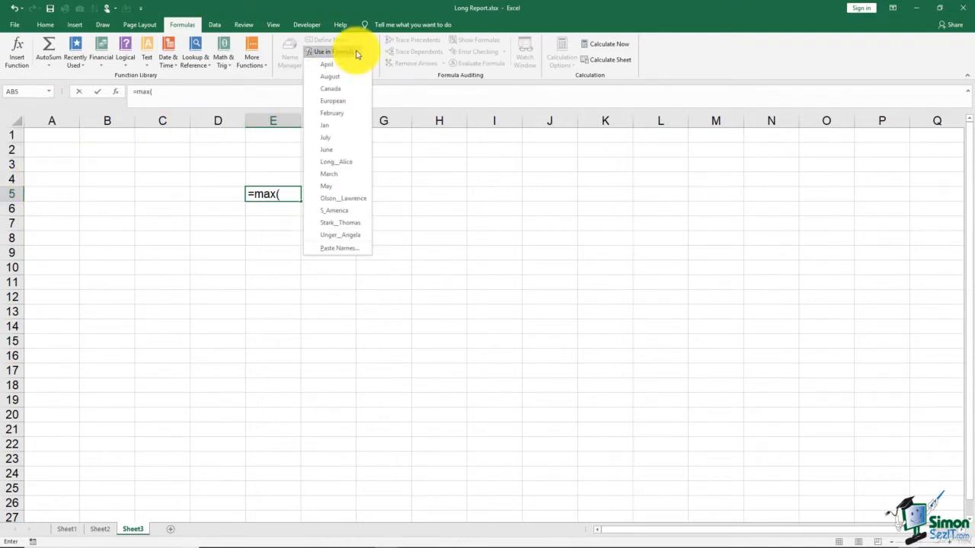
pyautogui.click(327, 131)
pyautogui.press('Return')
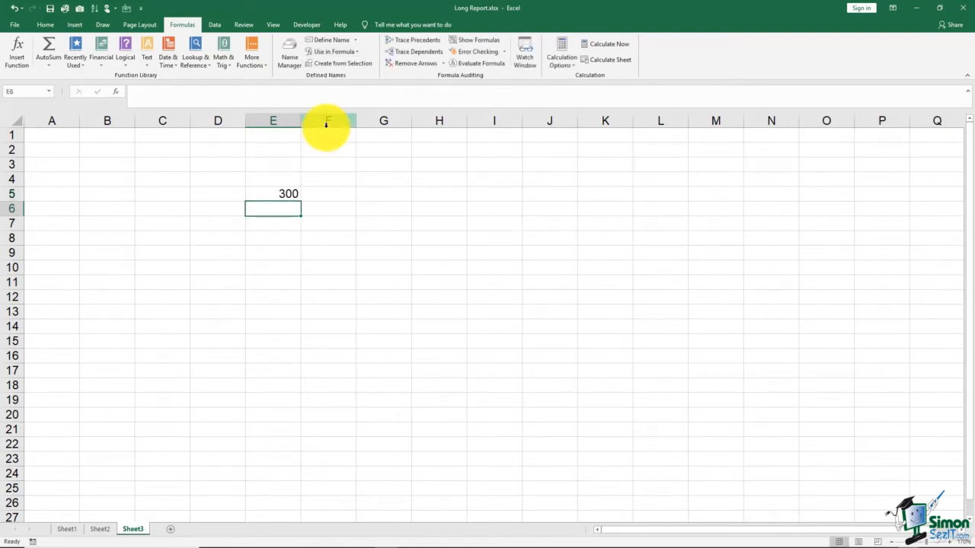
pyautogui.click(71, 533)
# Select B17 on Sheet1 to check its HIGH formula
pyautogui.click(176, 377)
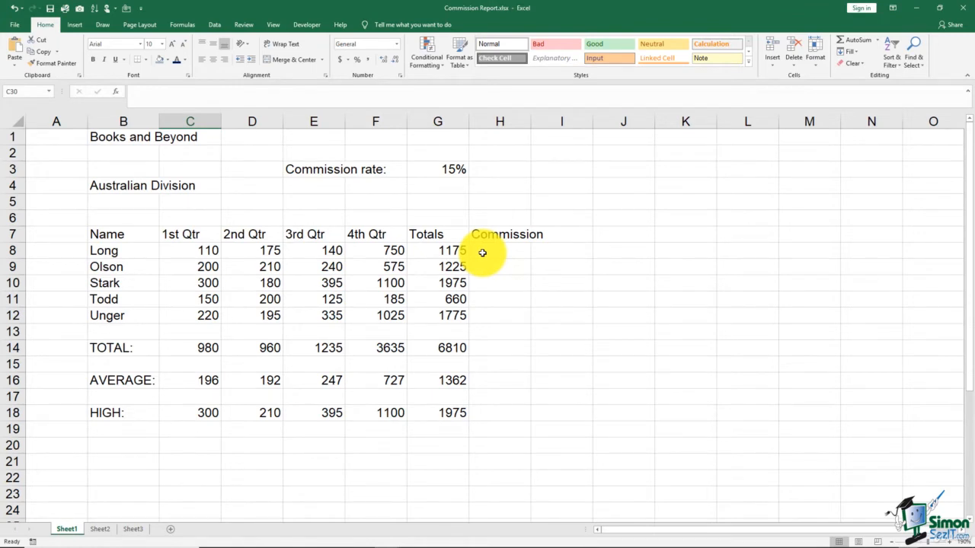
# Enter the commission formula =G8*G3 in H8 and fill it down to H12
pyautogui.click(482, 253)
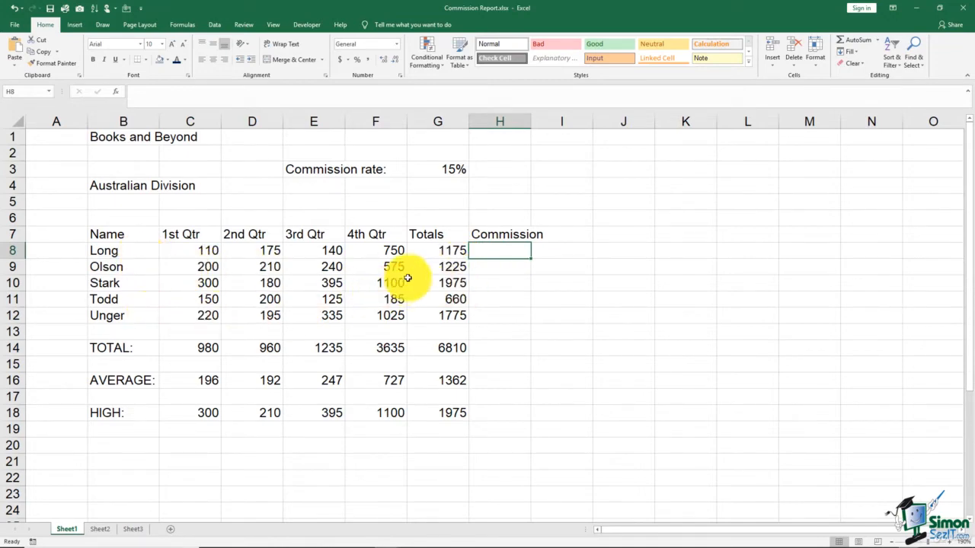
pyautogui.click(421, 252)
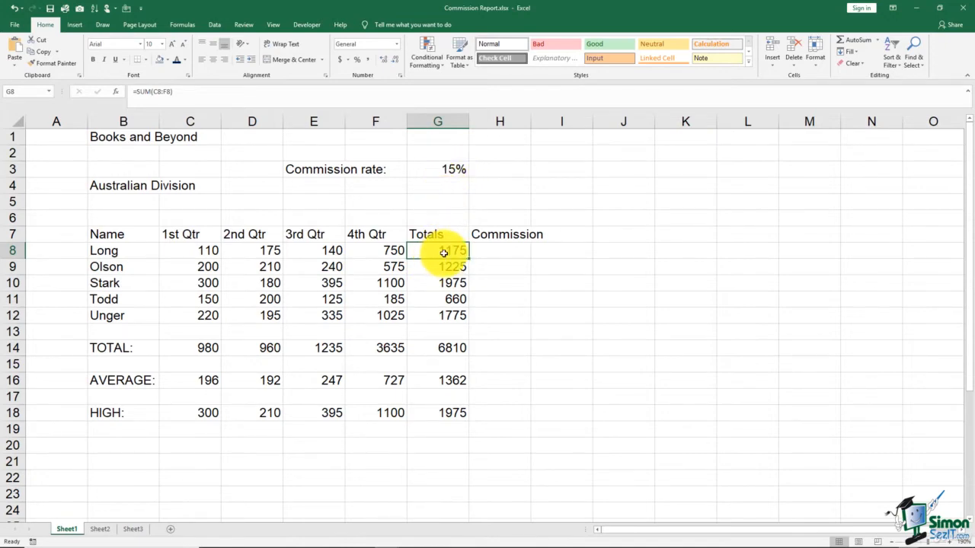
pyautogui.click(496, 251)
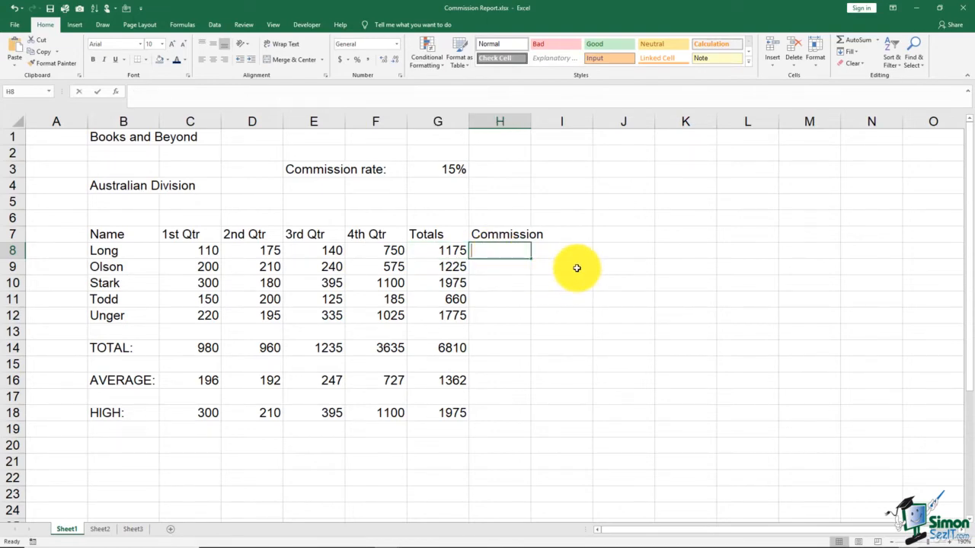
pyautogui.write('=')
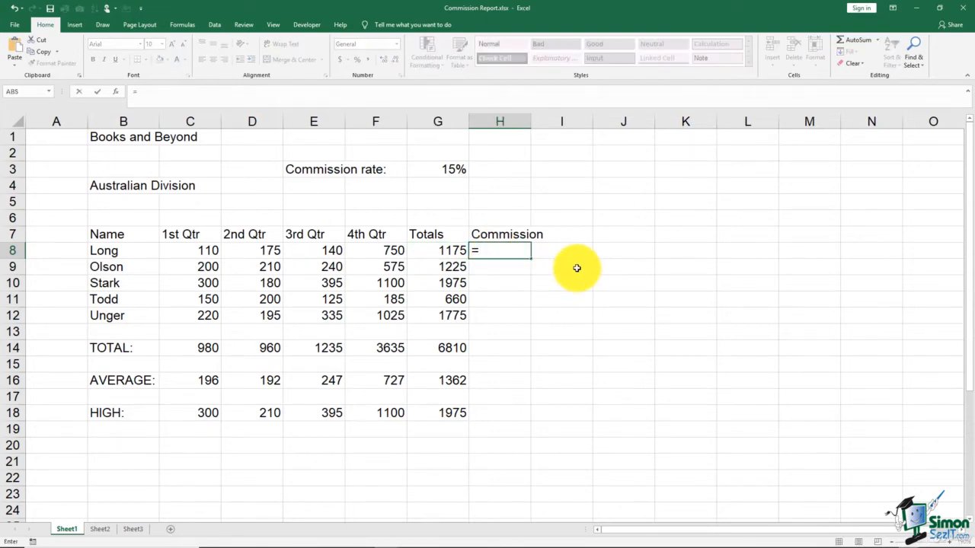
pyautogui.click(457, 252)
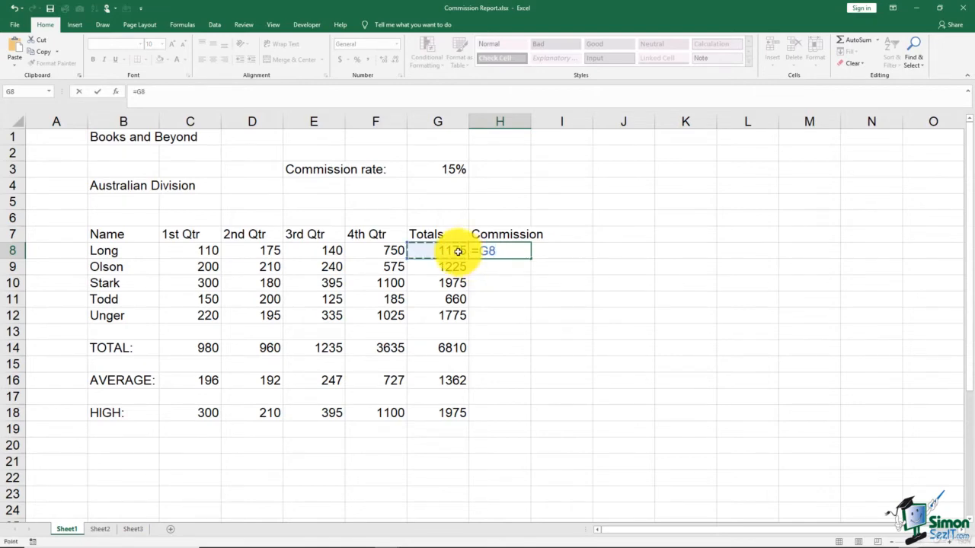
pyautogui.write('*')
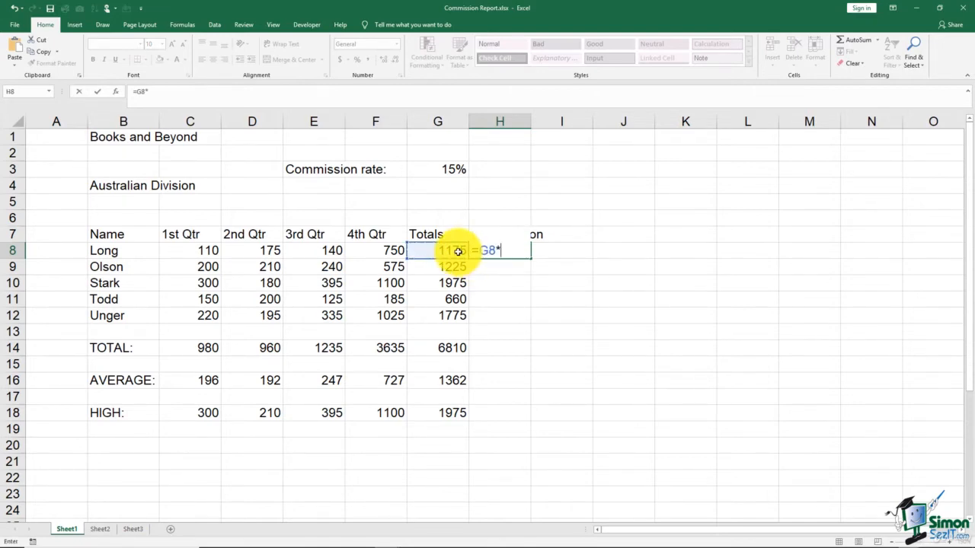
pyautogui.click(431, 170)
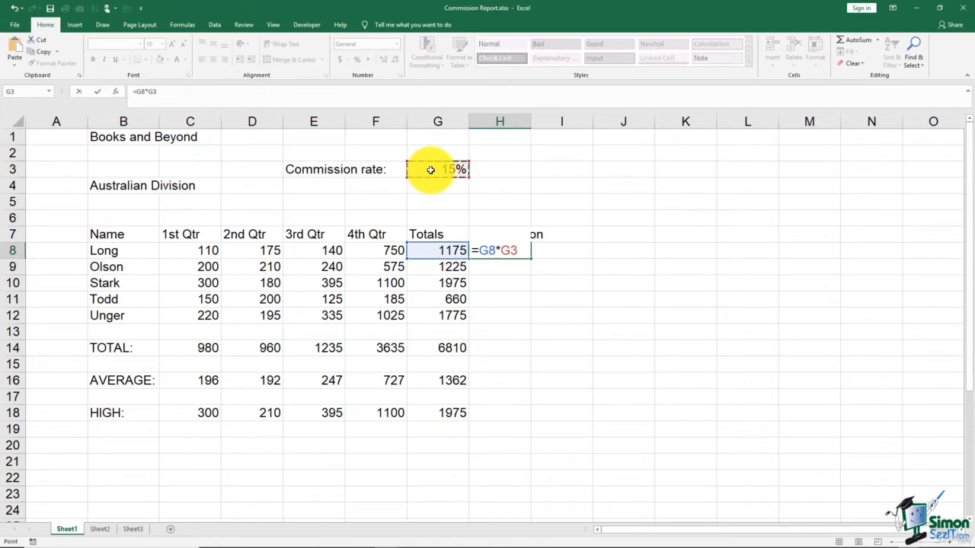
pyautogui.press('Return')
pyautogui.click(508, 253)
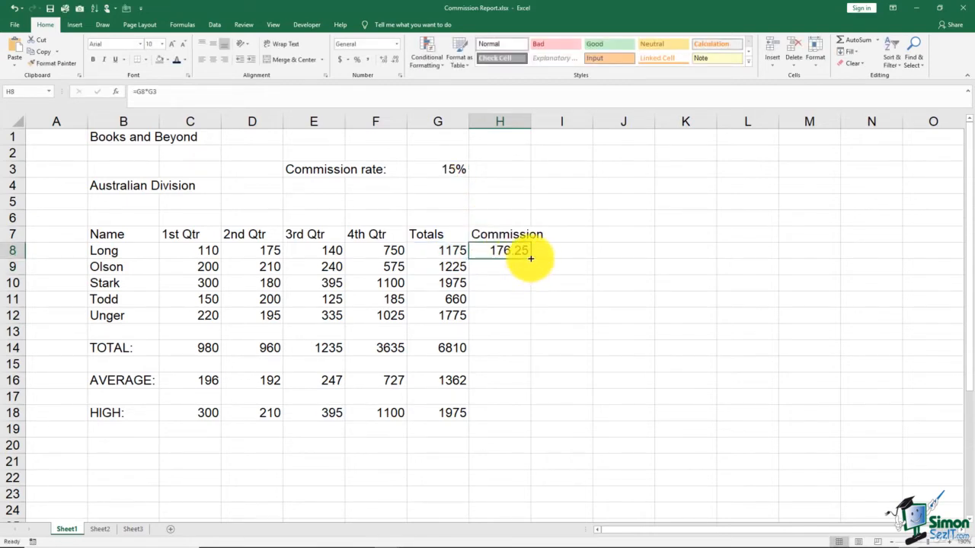
pyautogui.moveTo(530, 258); pyautogui.dragTo(563, 326)
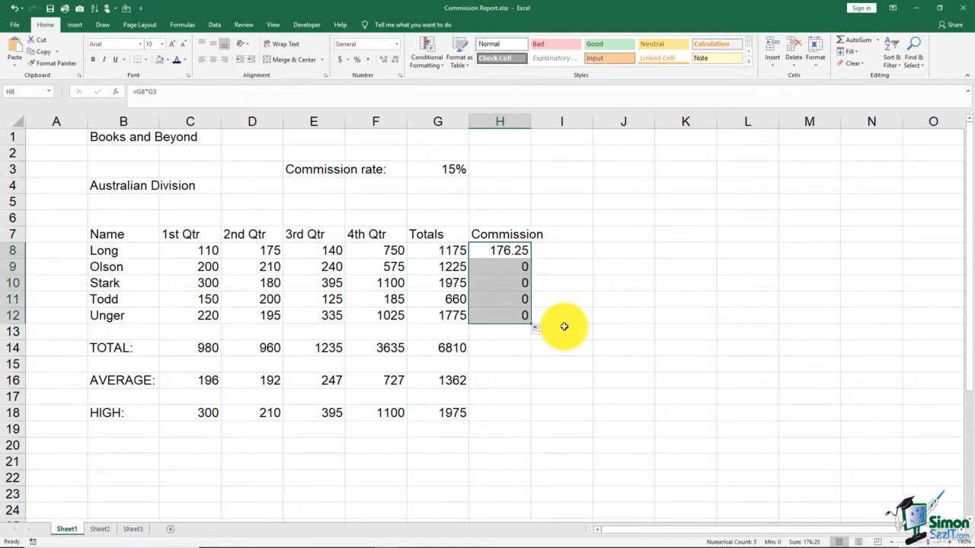
# Make the rate reference absolute so H8 reads =G8*$G$3, returning 176.25
pyautogui.doubleClick(501, 251)
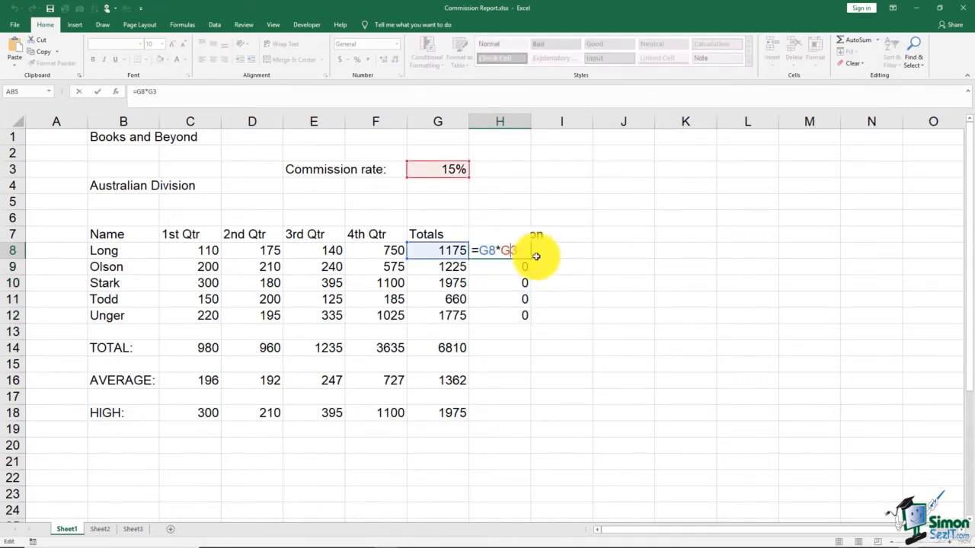
pyautogui.write('$')
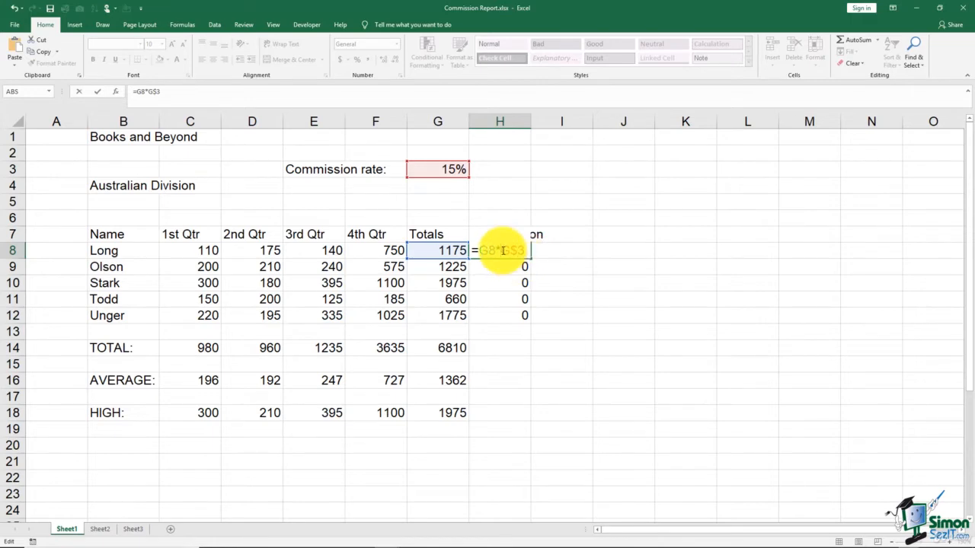
pyautogui.click(503, 251)
pyautogui.write('$')
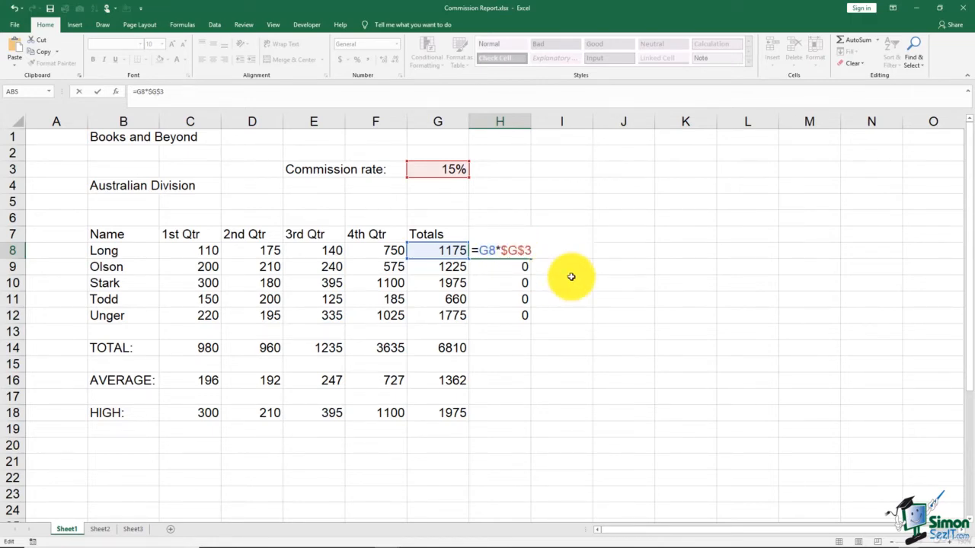
pyautogui.press('Return')
pyautogui.click(518, 251)
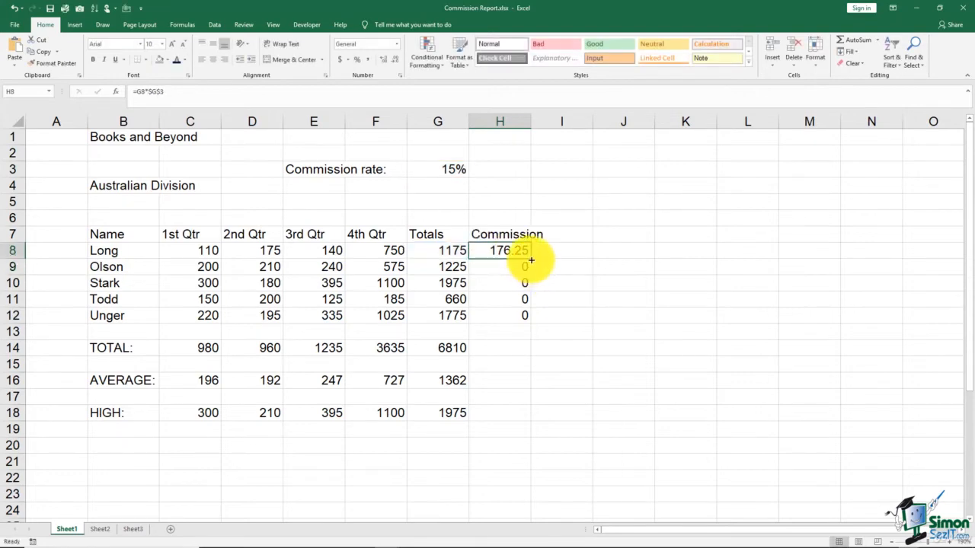
# Fill H8's locked formula to H12, giving 176.25, 183.75, 296.25, 99 and 266.25
pyautogui.moveTo(531, 260); pyautogui.dragTo(538, 320)
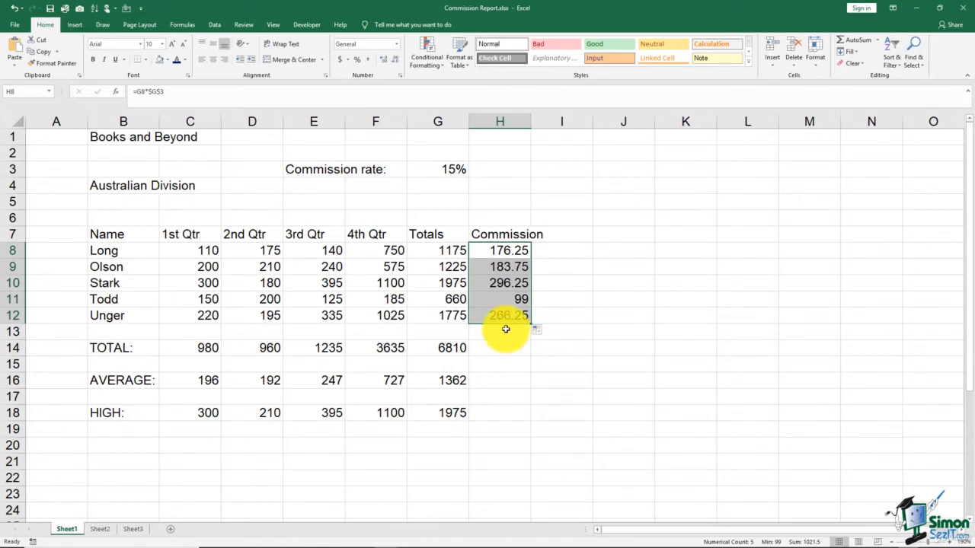
pyautogui.click(418, 172)
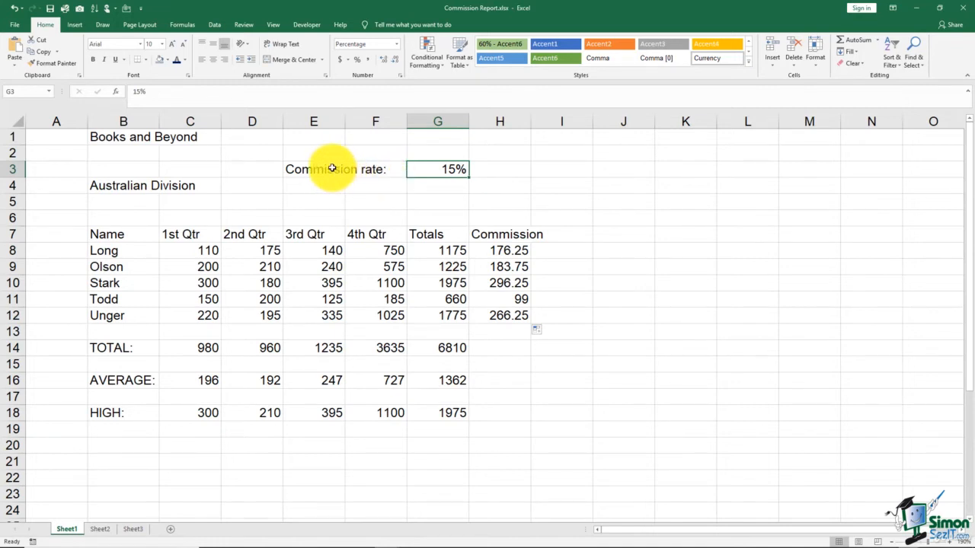
# Clear the rate label and 15% value in E3:G3, so H8:H12 commissions show 0
pyautogui.moveTo(327, 166); pyautogui.dragTo(433, 173)
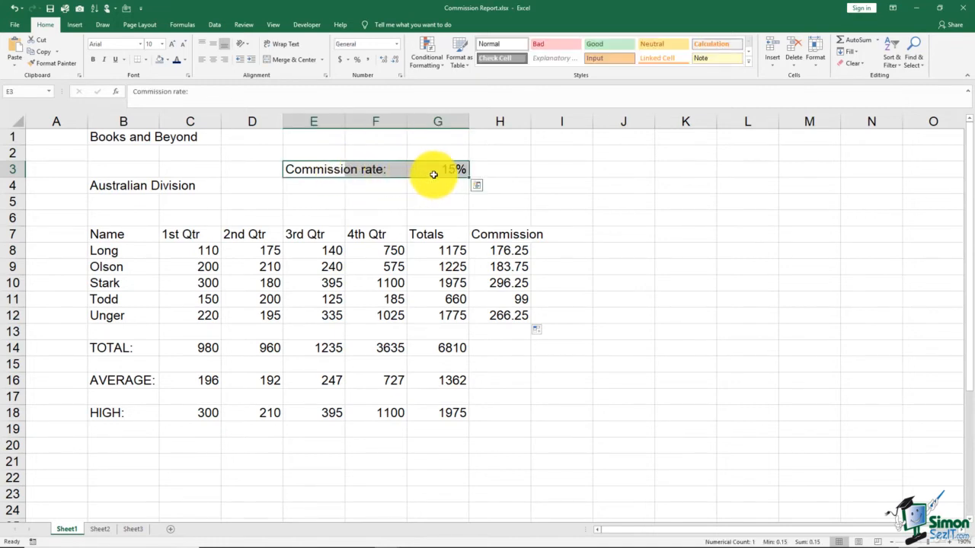
pyautogui.press('Delete')
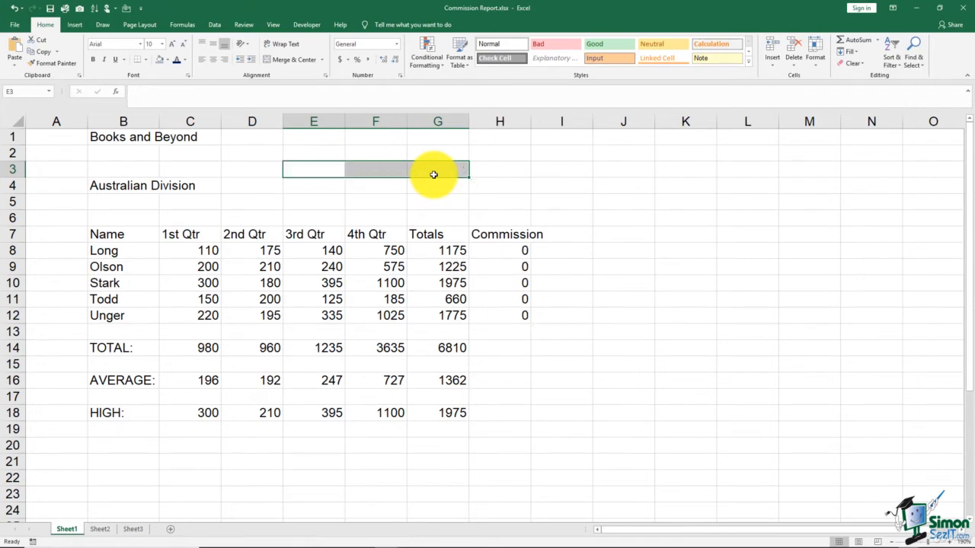
pyautogui.click(508, 203)
pyautogui.click(512, 250)
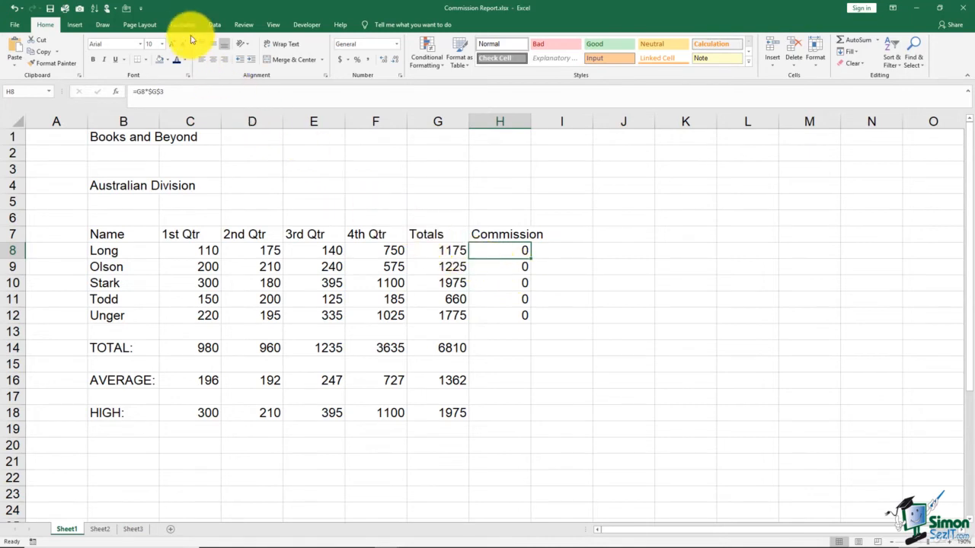
# In Name Manager, create a workbook-scoped name Com referring to =.15
pyautogui.click(187, 26)
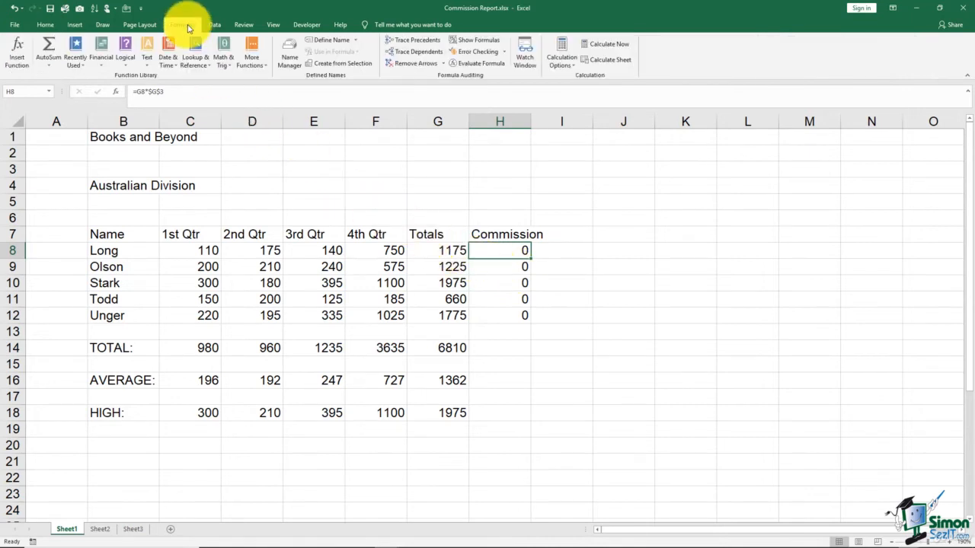
pyautogui.click(290, 66)
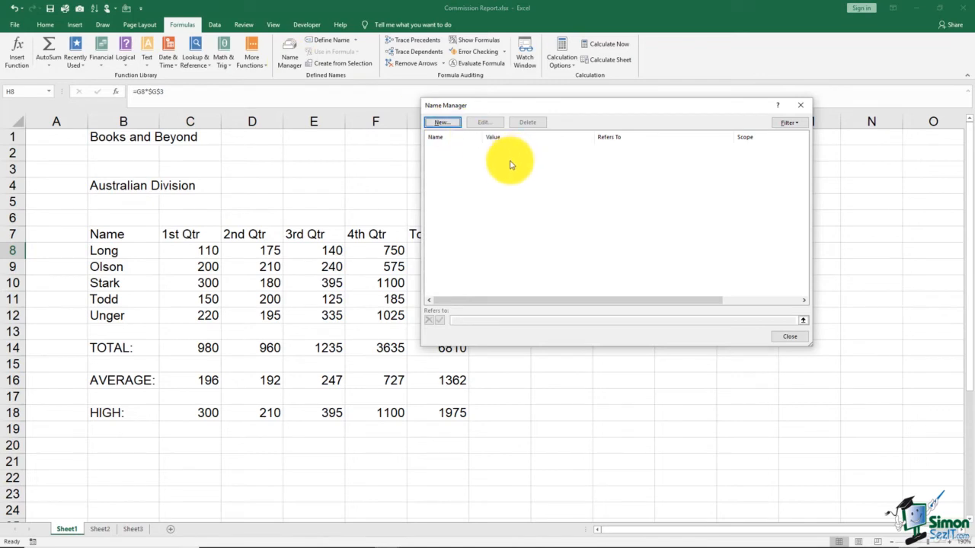
pyautogui.click(451, 124)
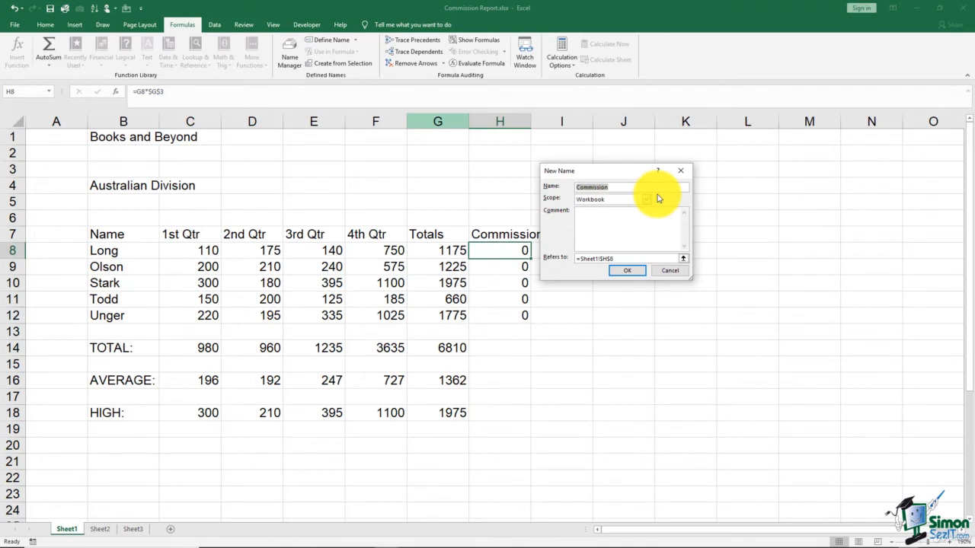
pyautogui.write('Com')
pyautogui.click(629, 257)
pyautogui.moveTo(628, 257); pyautogui.dragTo(578, 258)
pyautogui.write('=')
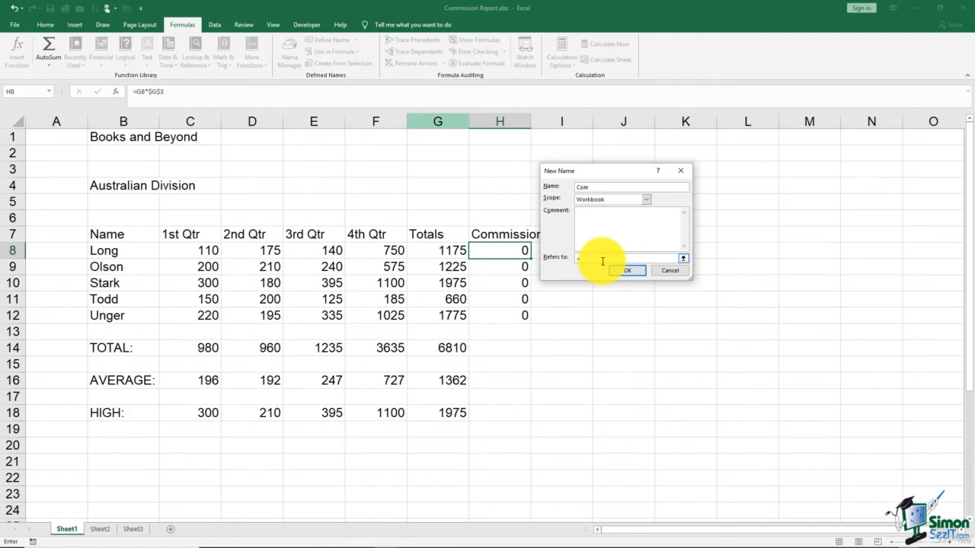
pyautogui.write('.15')
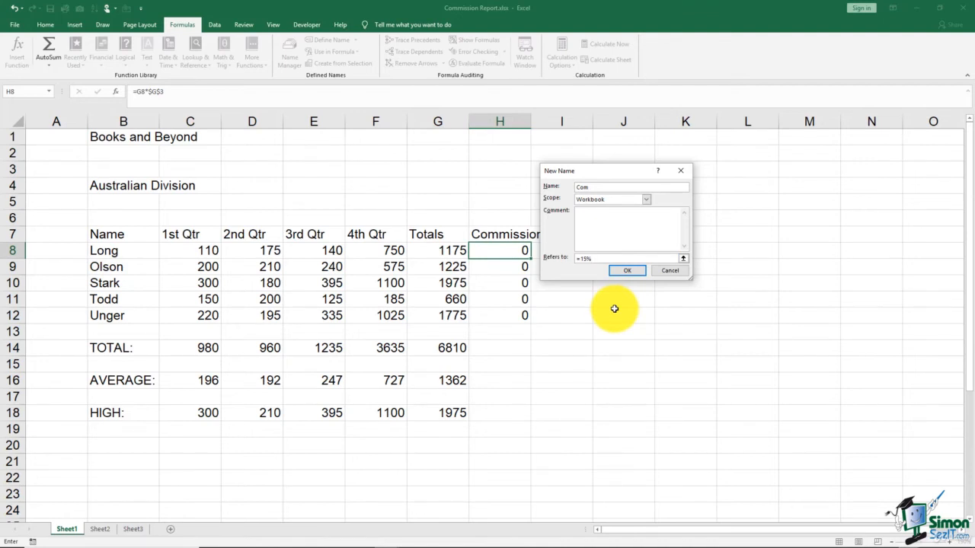
pyautogui.click(628, 271)
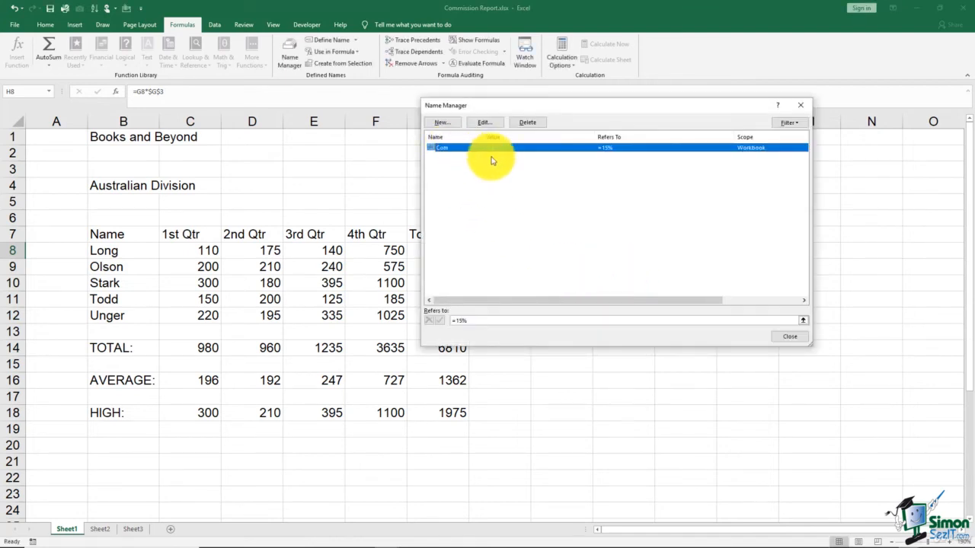
pyautogui.click(801, 105)
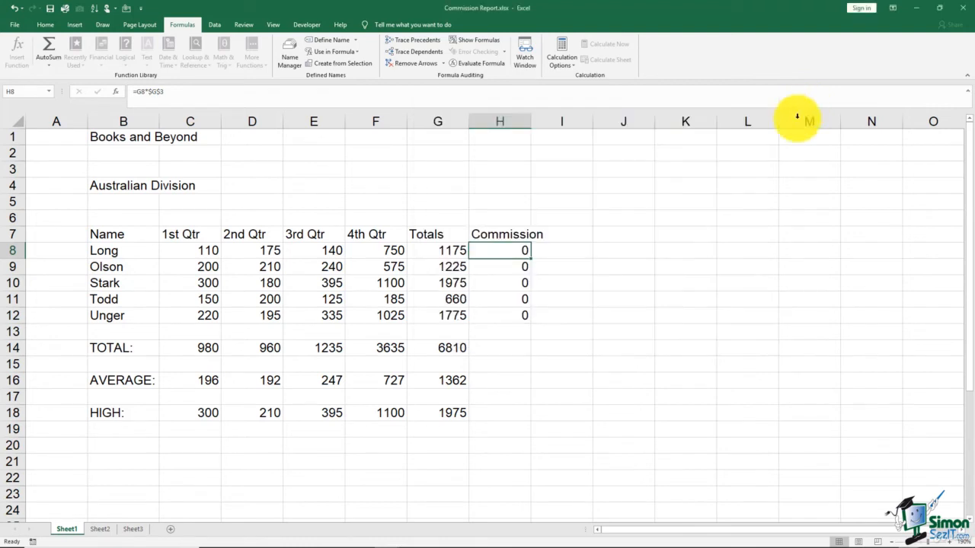
# Replace $G$3 with Com so H8 reads =G8*Com, and fill it down to H12
pyautogui.doubleClick(499, 251)
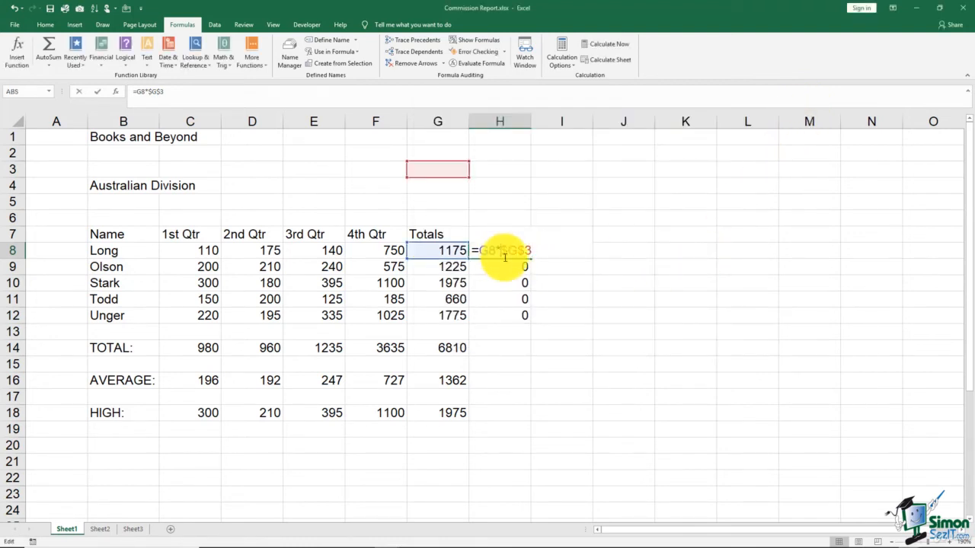
pyautogui.moveTo(503, 250); pyautogui.dragTo(556, 250)
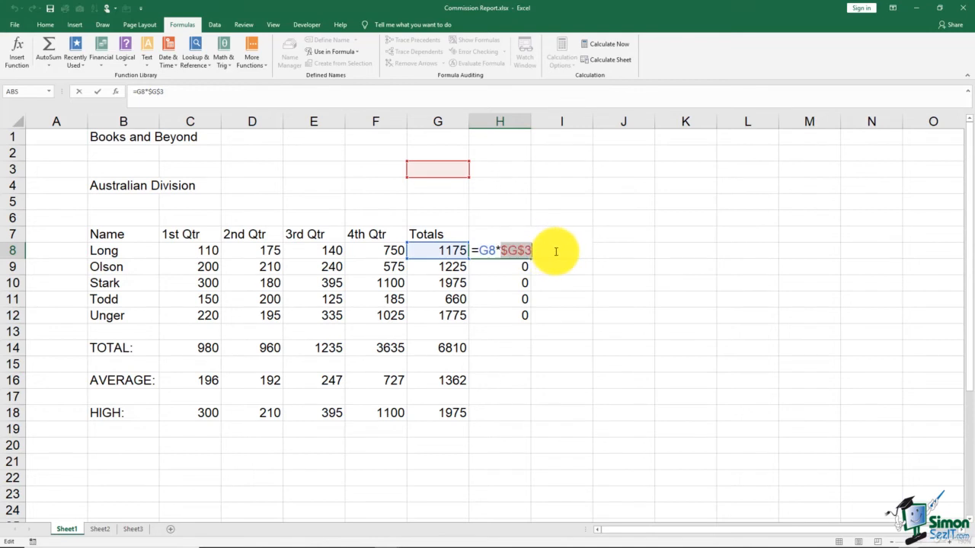
pyautogui.write('com')
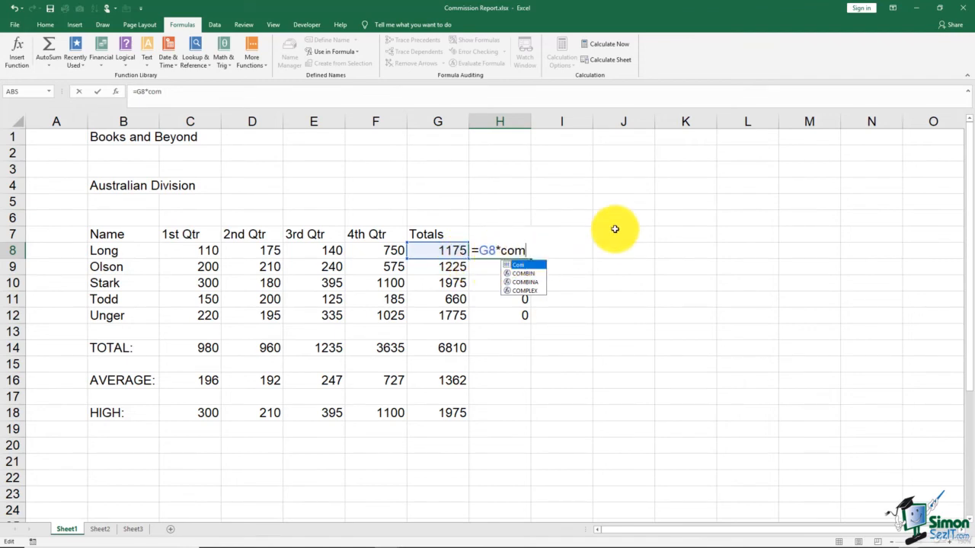
pyautogui.press('Return')
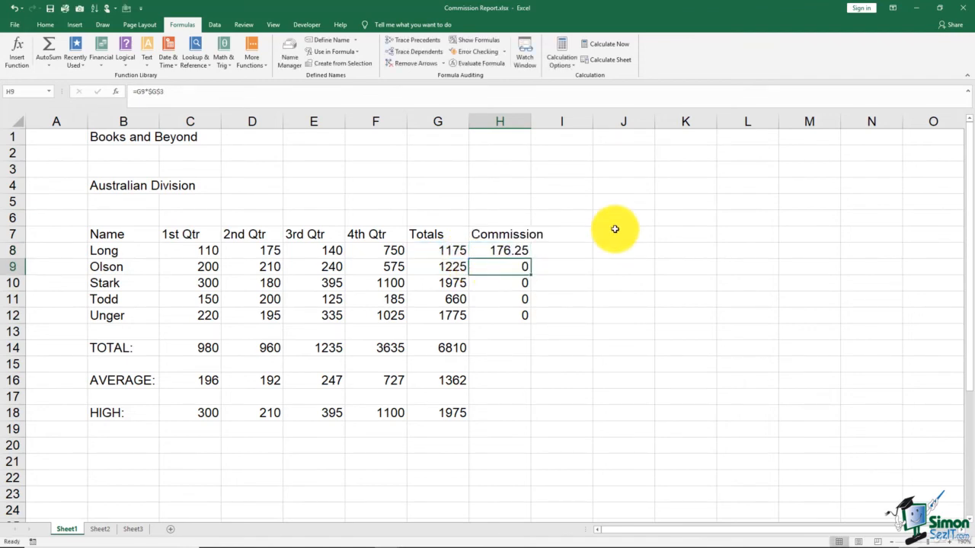
pyautogui.click(528, 251)
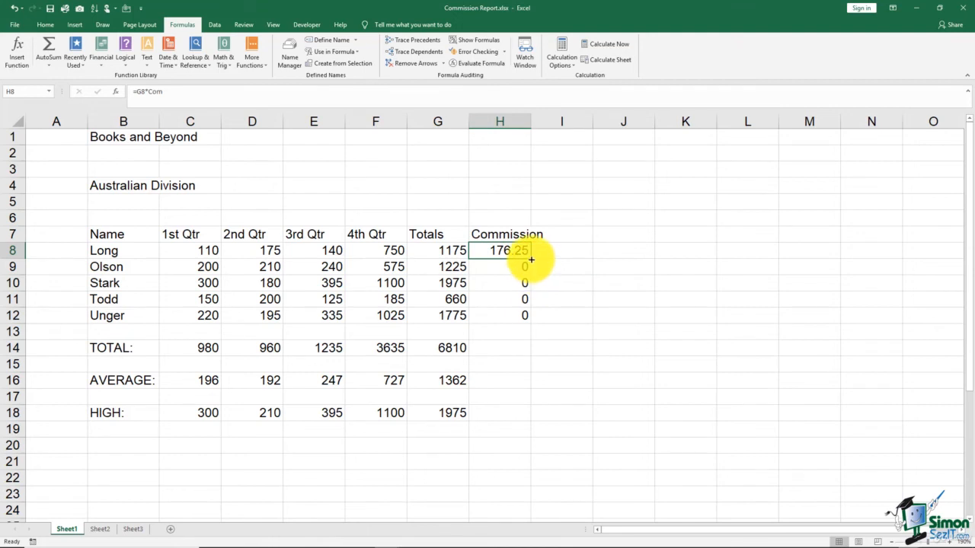
pyautogui.moveTo(531, 258); pyautogui.dragTo(533, 320)
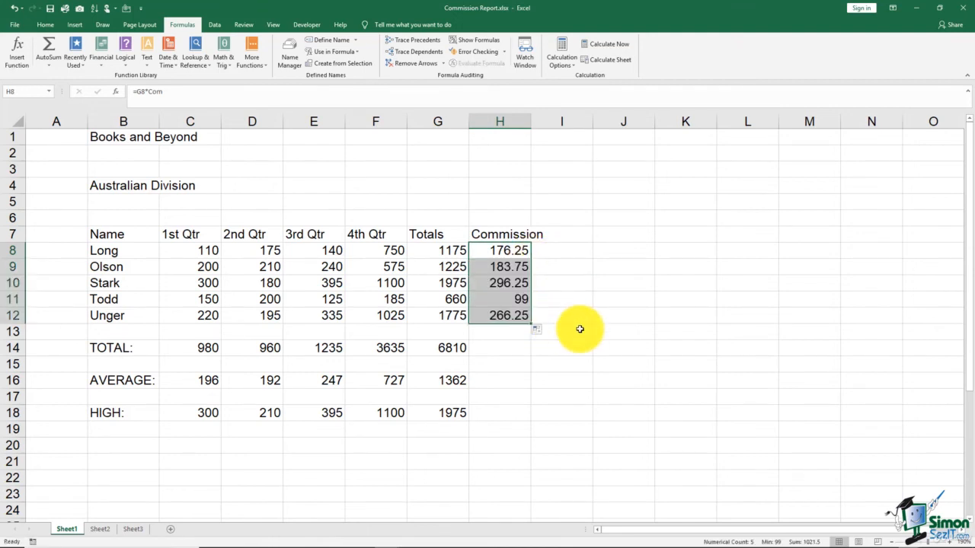
pyautogui.click(580, 329)
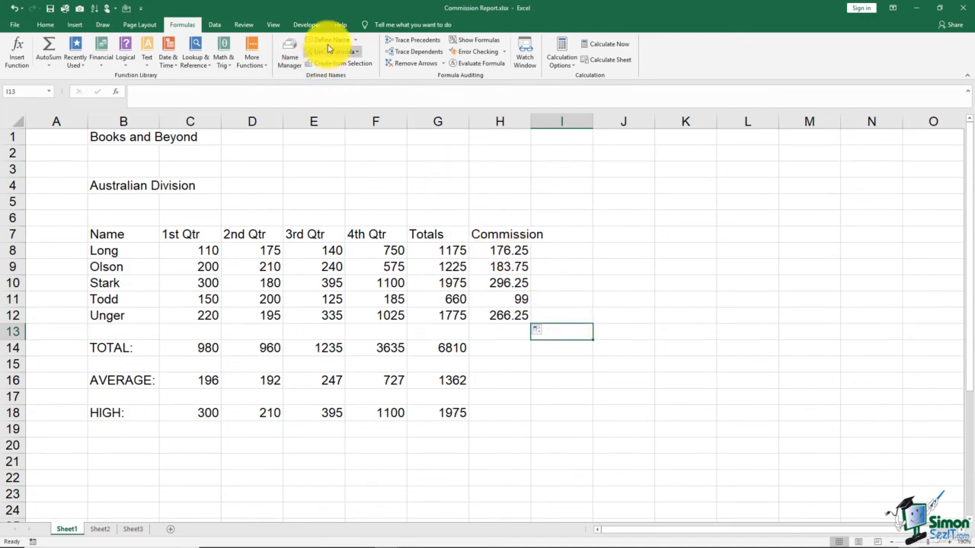
pyautogui.click(296, 64)
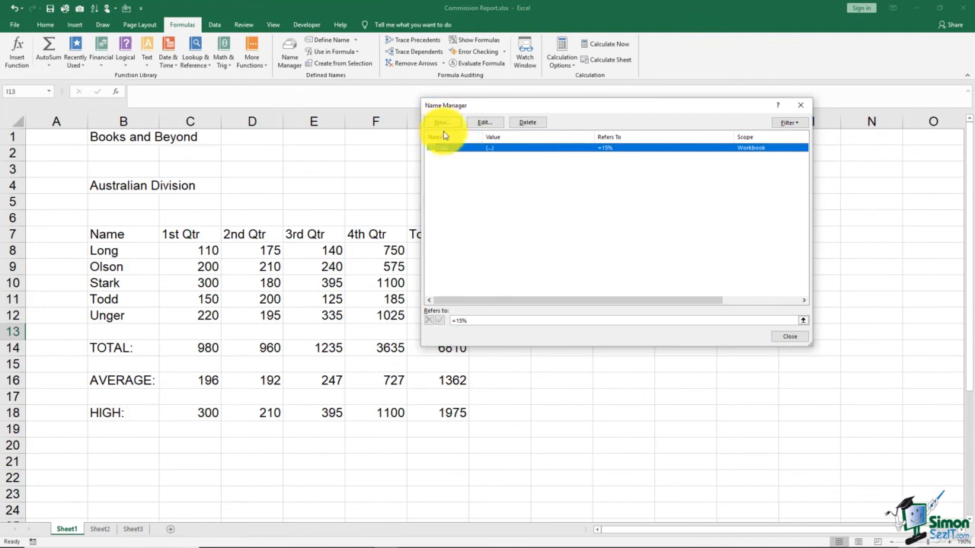
pyautogui.click(483, 123)
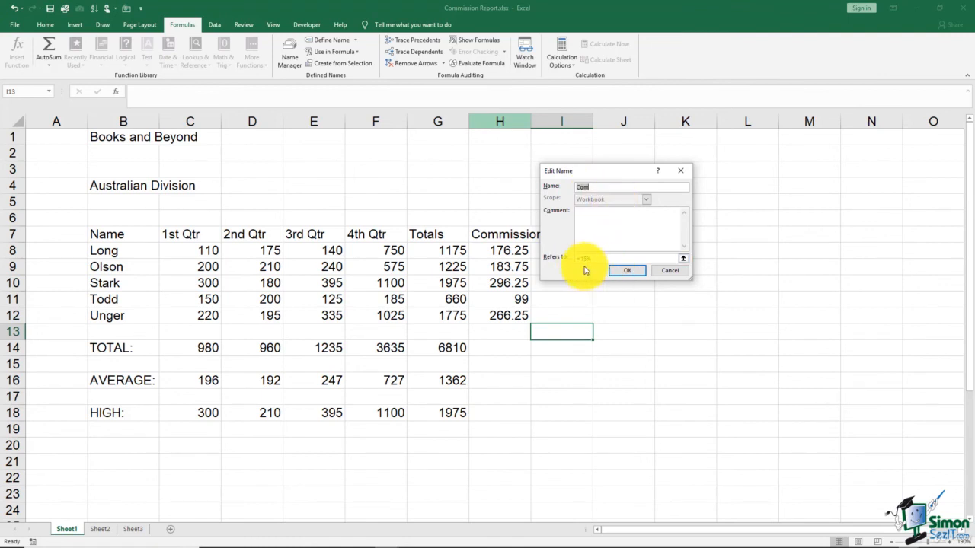
pyautogui.click(632, 273)
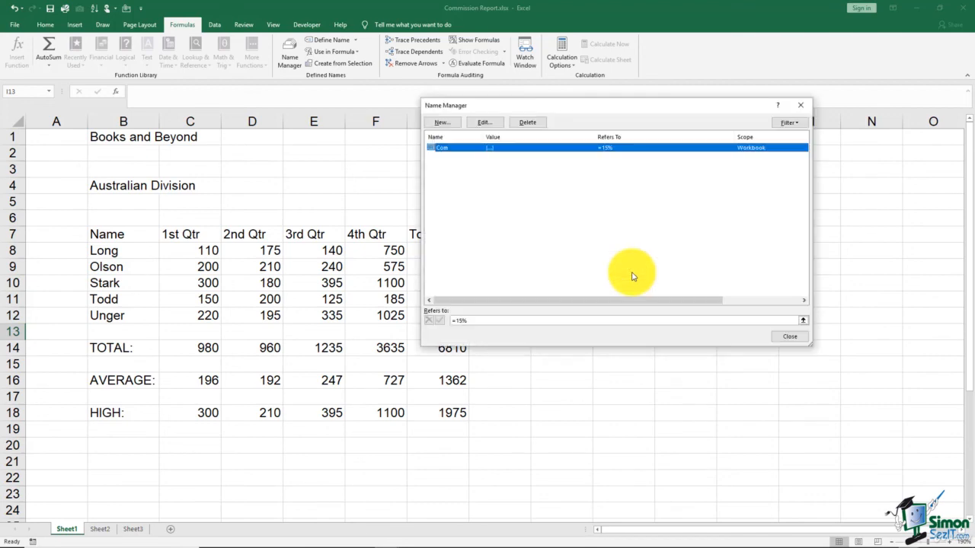
pyautogui.click(789, 337)
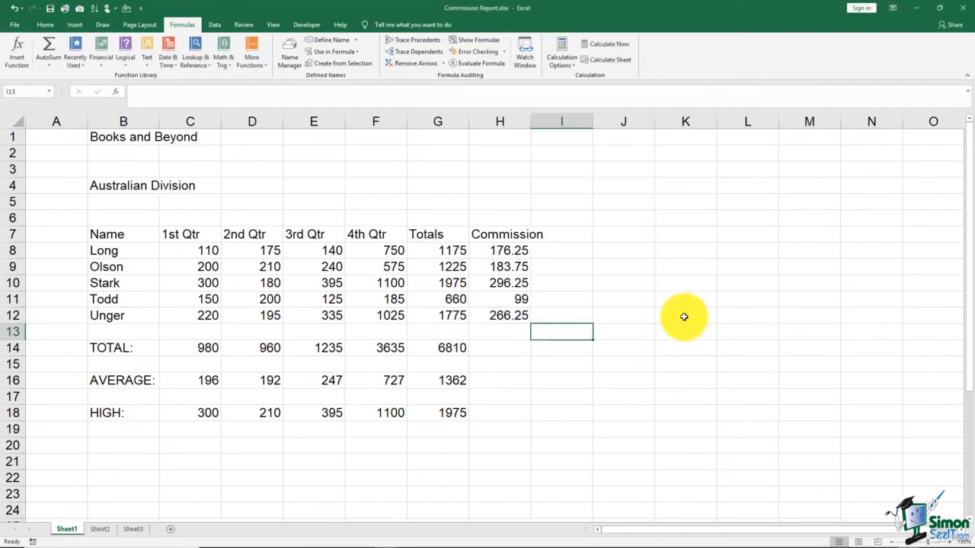